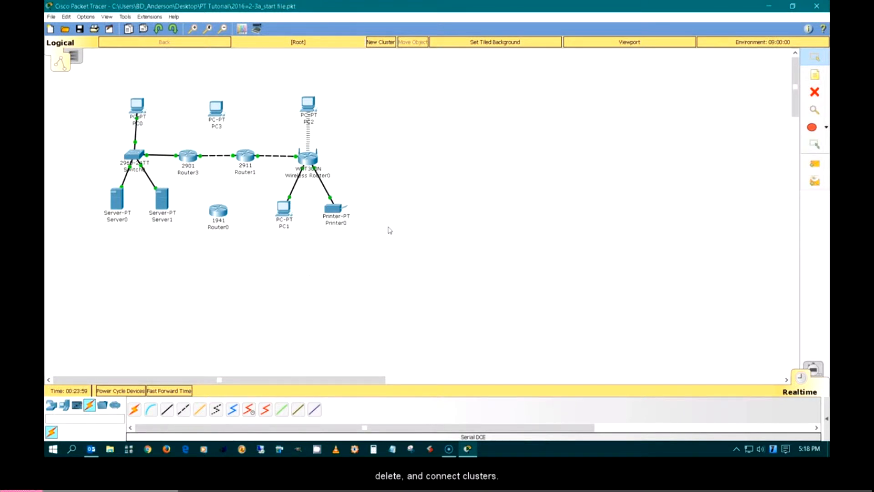
Step: Group the 1941 router into a new cluster and shift the cluster slightly up in the workspace
click(384, 256)
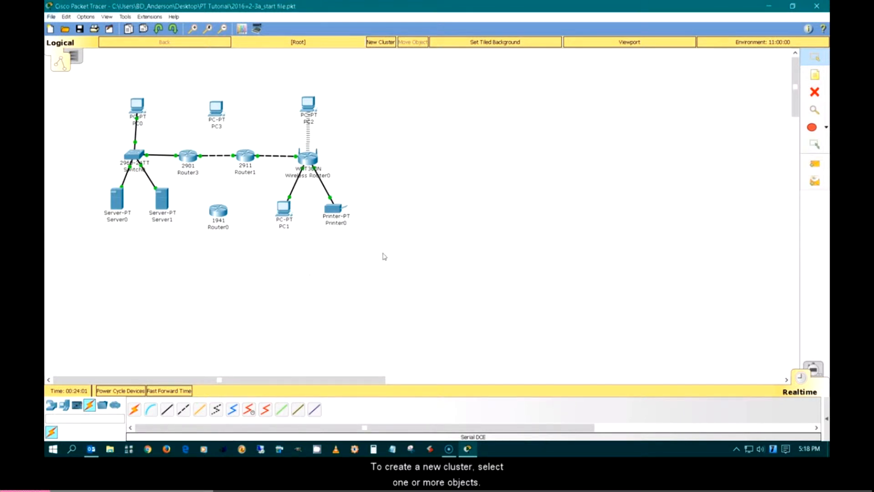
drag(190, 199, 241, 242)
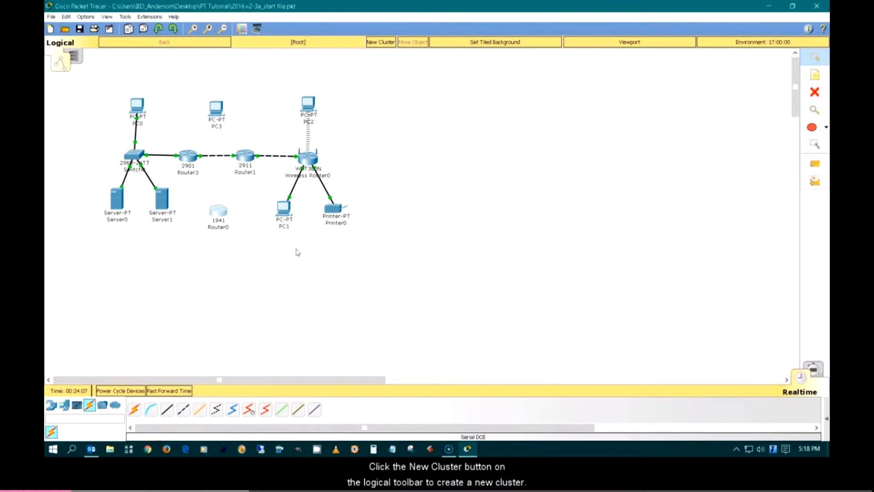
click(381, 42)
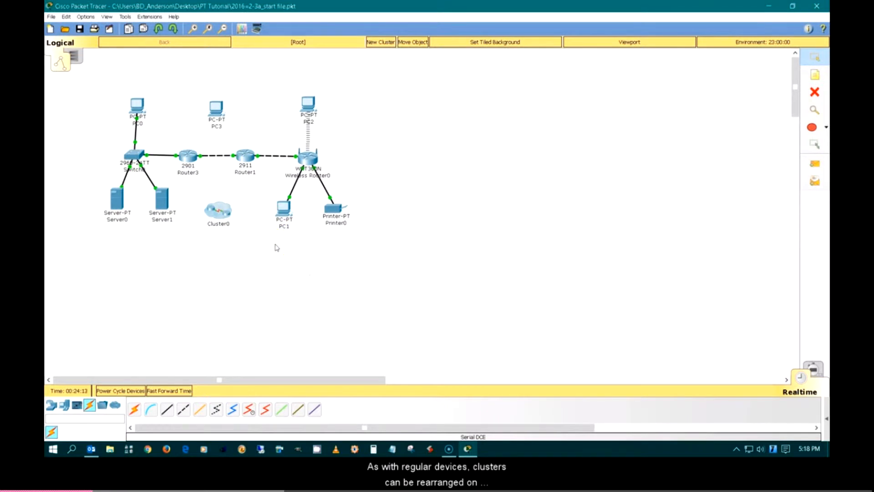
mouse_move(218, 213)
mouse_down()
mouse_move(270, 98)
mouse_move(228, 207)
mouse_up()
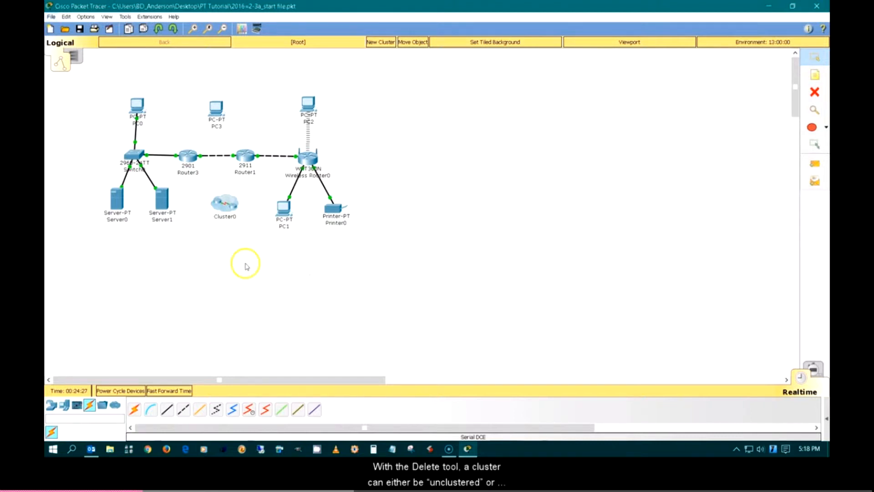
Step: Uncluster the components of Cluster0 with the Delete tool
click(815, 92)
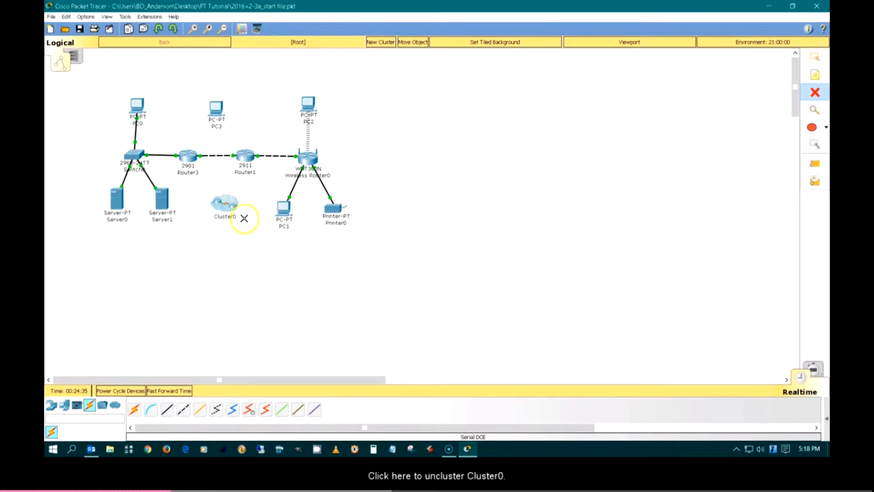
click(223, 205)
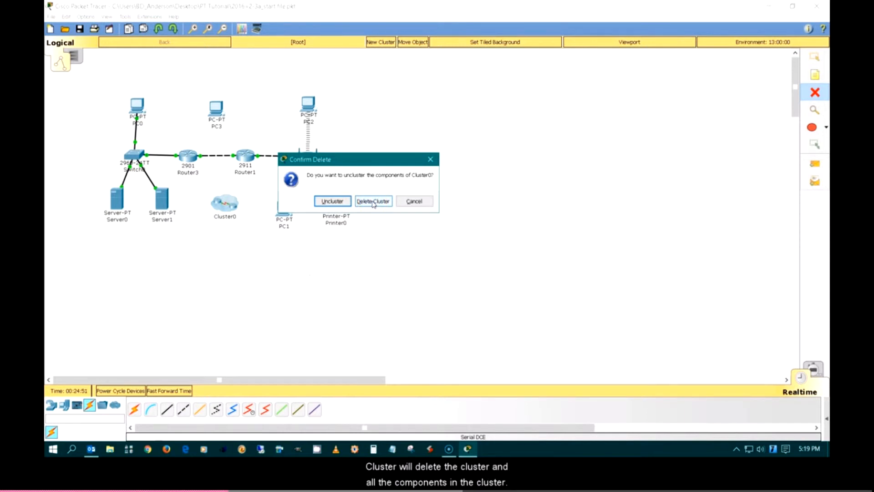
click(332, 202)
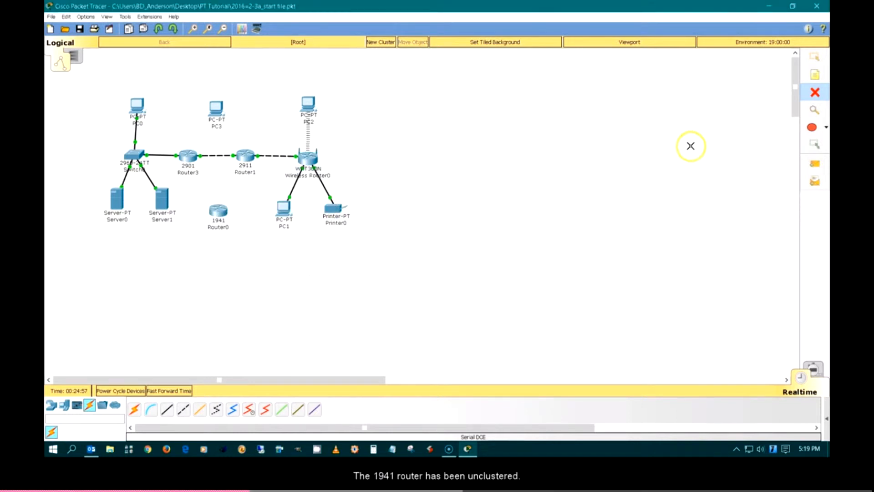
Step: Select the unconnected 1941 router and group it into a new cluster
click(814, 60)
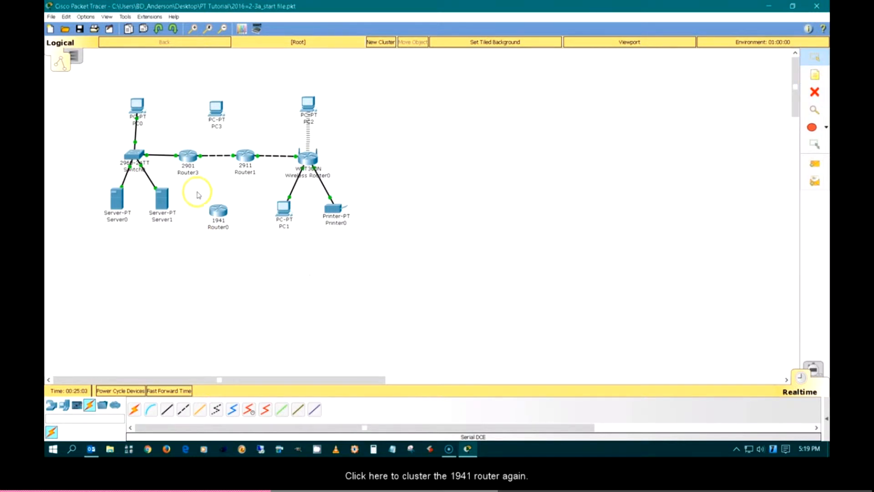
drag(190, 189, 237, 243)
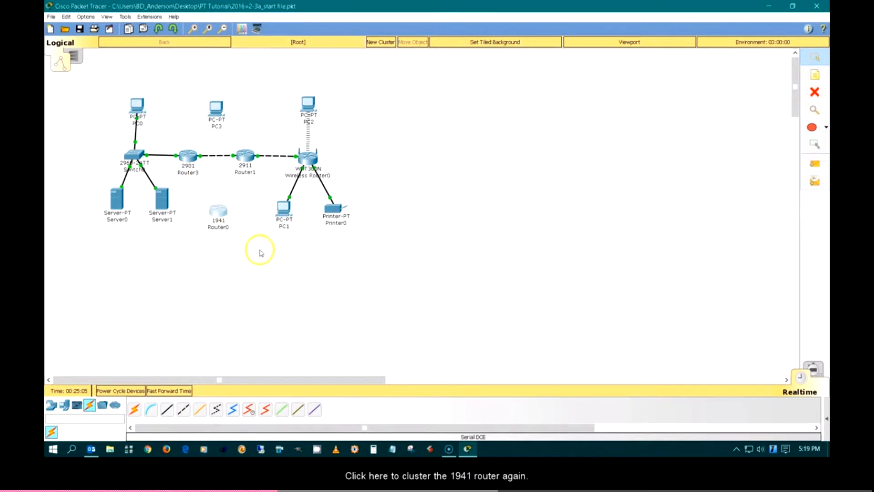
click(382, 43)
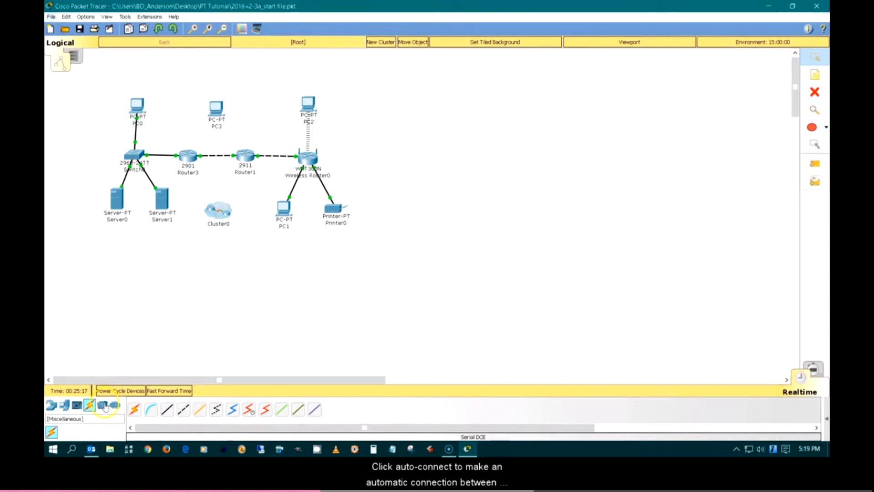
Step: Try to link the 2901 router to Cluster0 with an automatically chosen connection type
click(133, 409)
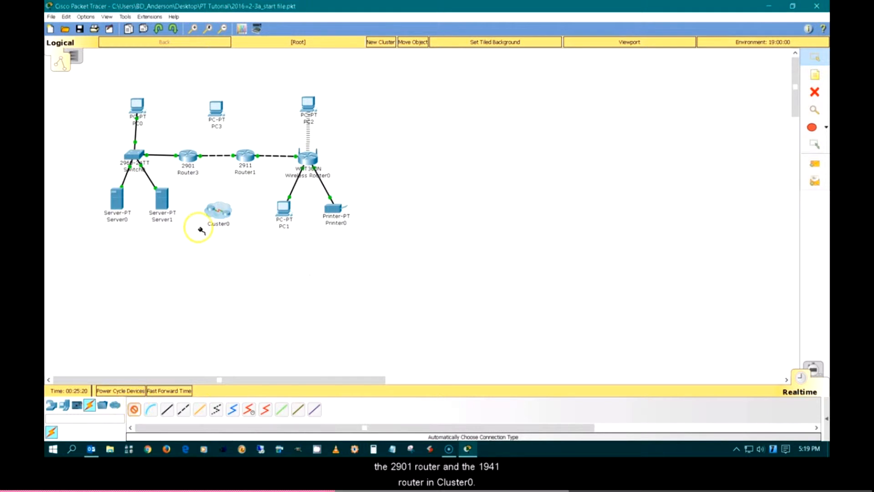
click(193, 160)
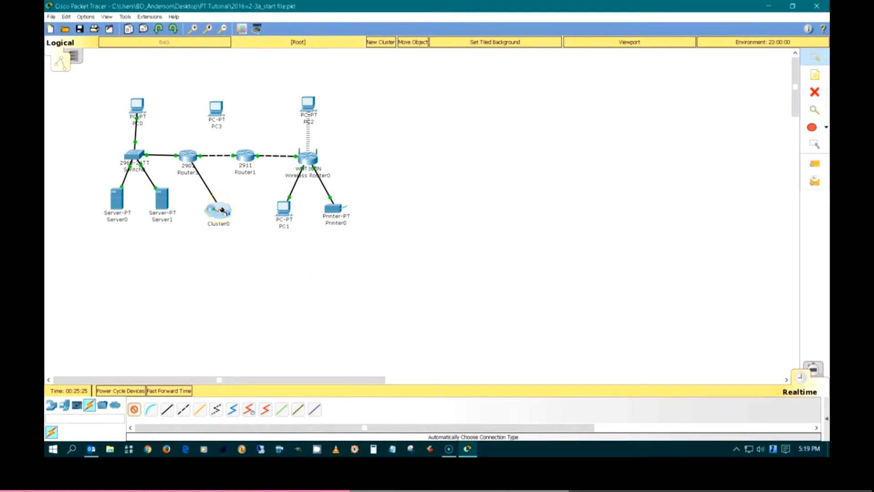
click(406, 202)
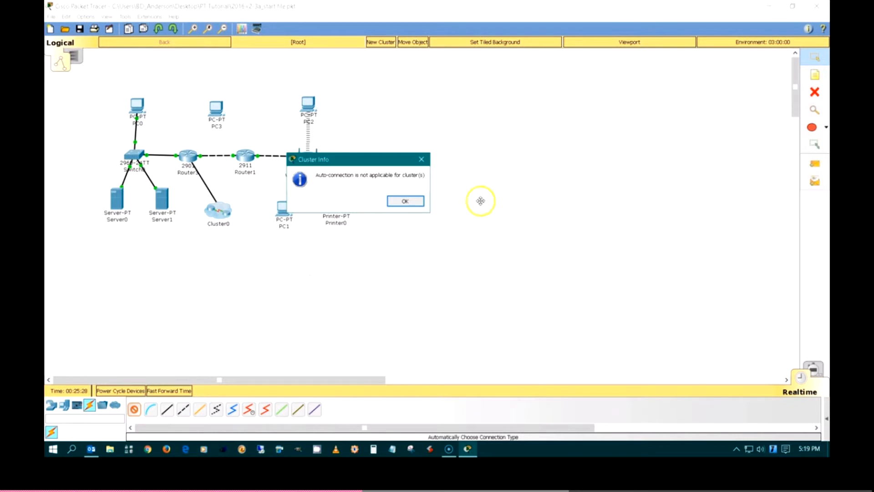
click(407, 202)
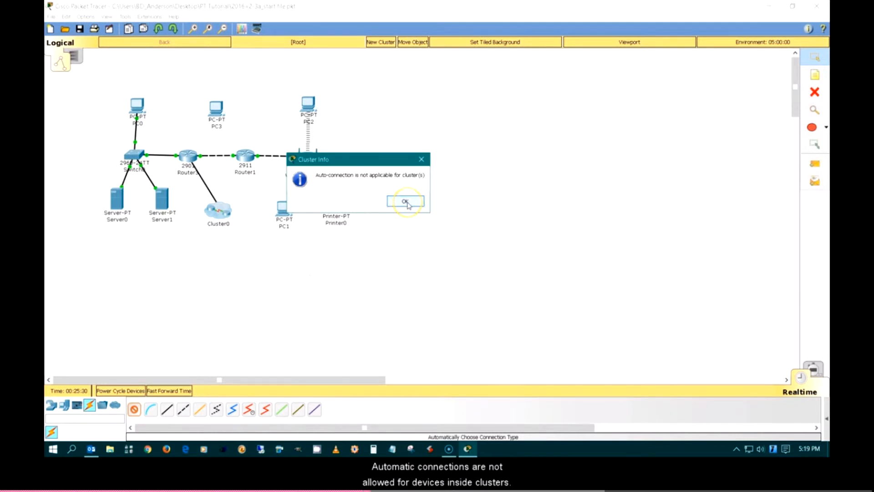
click(406, 202)
click(325, 263)
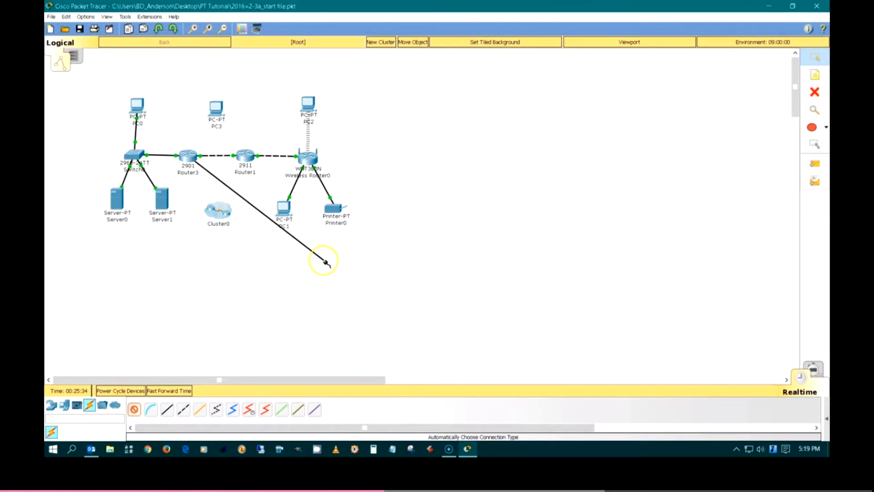
click(134, 409)
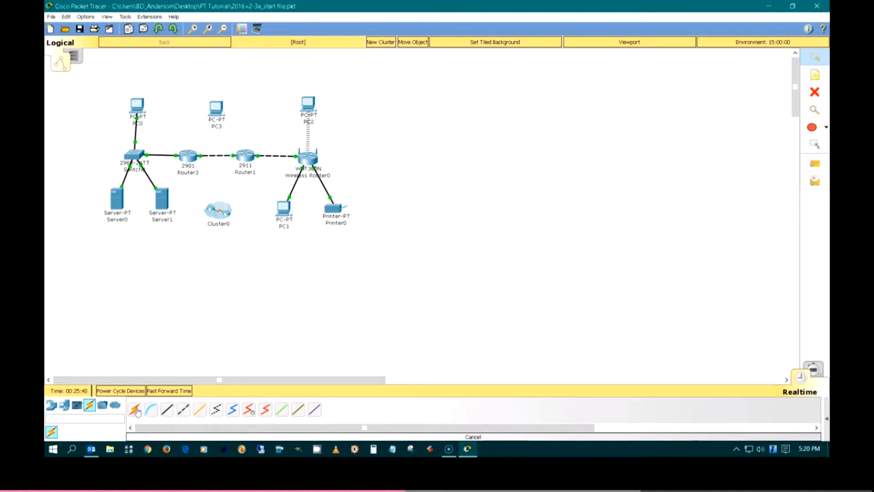
Step: Connect the 2901 router's Serial0/0/0 port to Serial0/0/0 of Router0 in Cluster0 with a Serial DCE cable
click(253, 410)
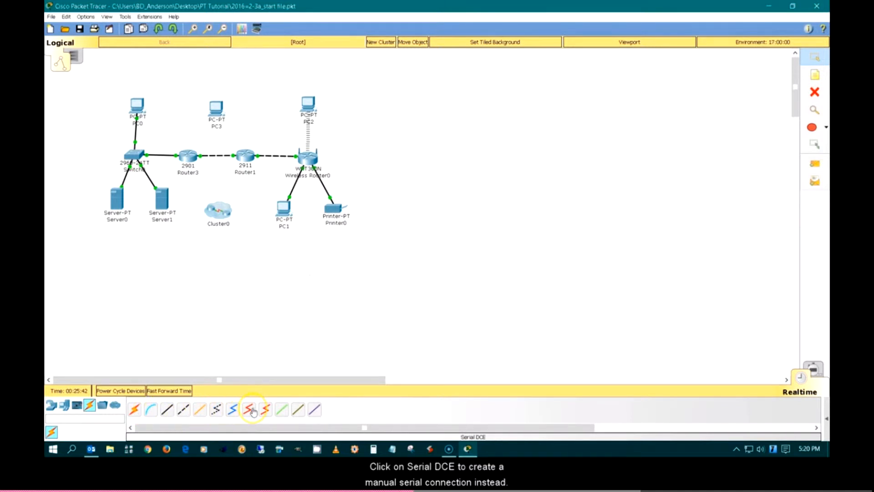
click(252, 413)
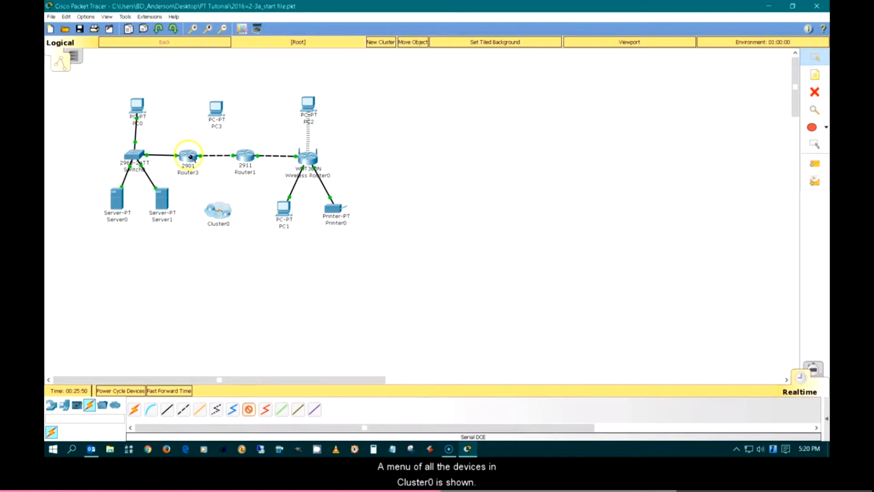
click(189, 157)
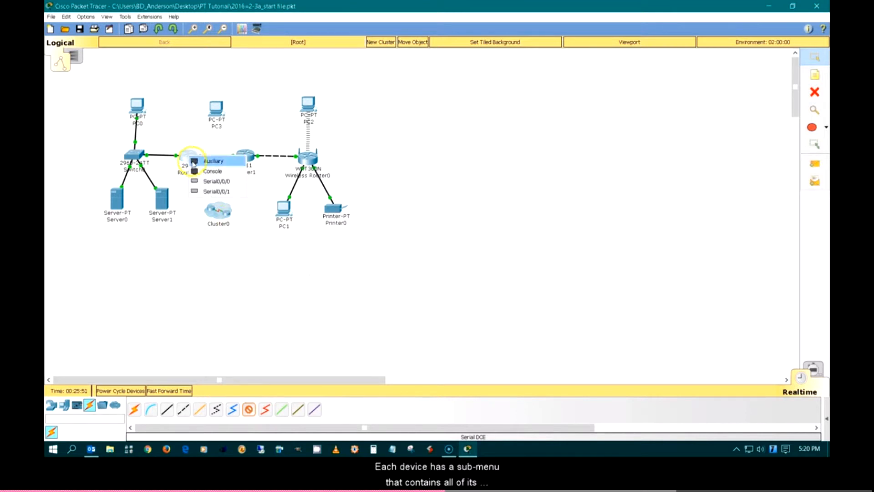
click(214, 181)
click(219, 213)
mouse_move(243, 215)
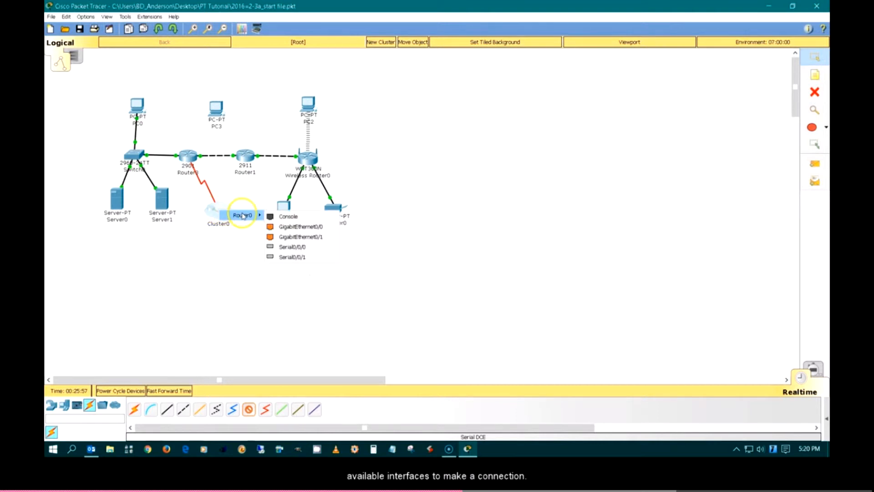
click(307, 247)
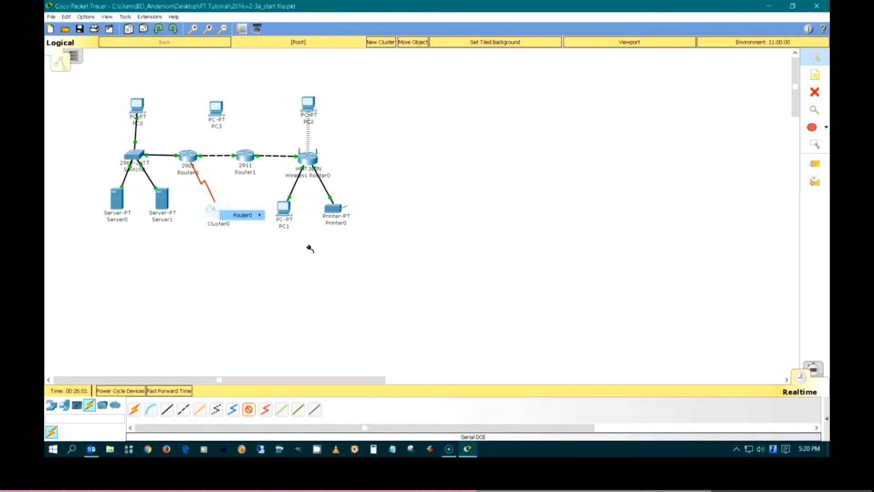
click(256, 218)
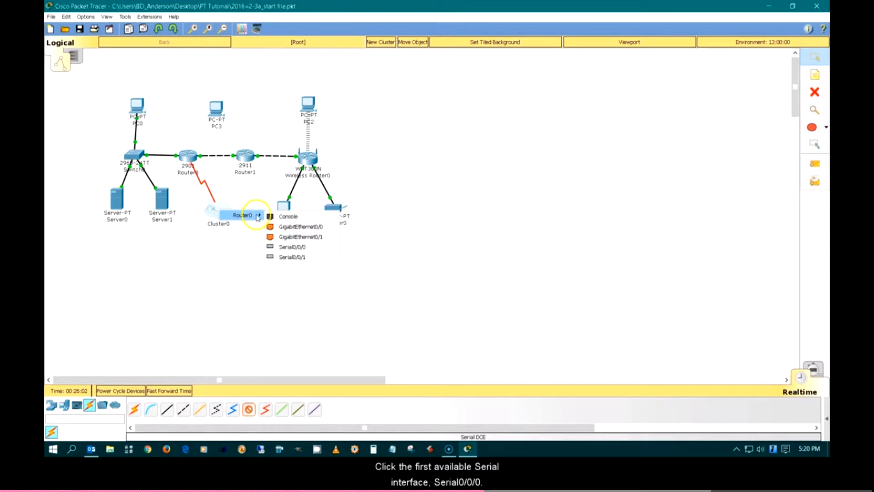
click(309, 249)
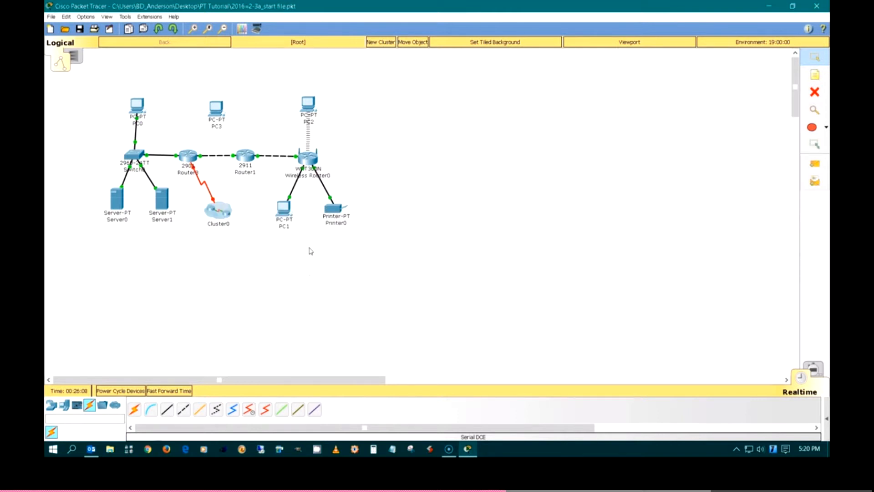
Step: Connect the 2911 router's Serial0/0/0 port to the free serial interface of Router0 in Cluster0 with a Serial DCE cable
click(252, 410)
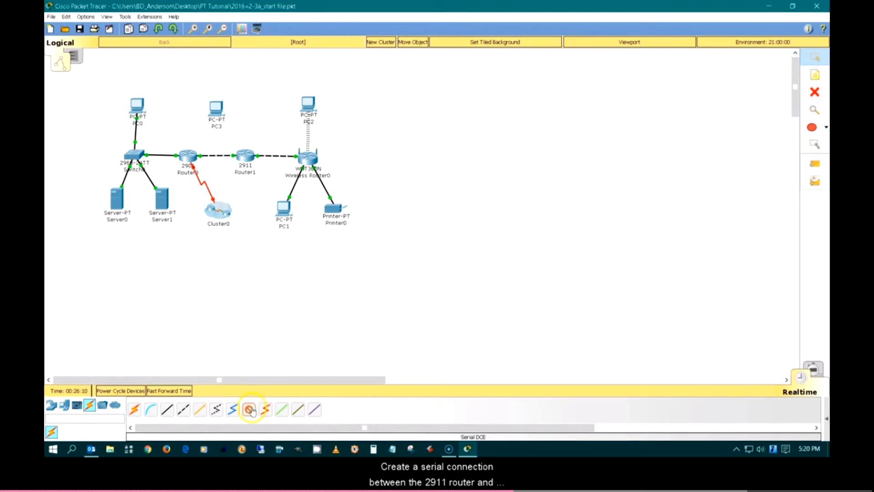
click(244, 157)
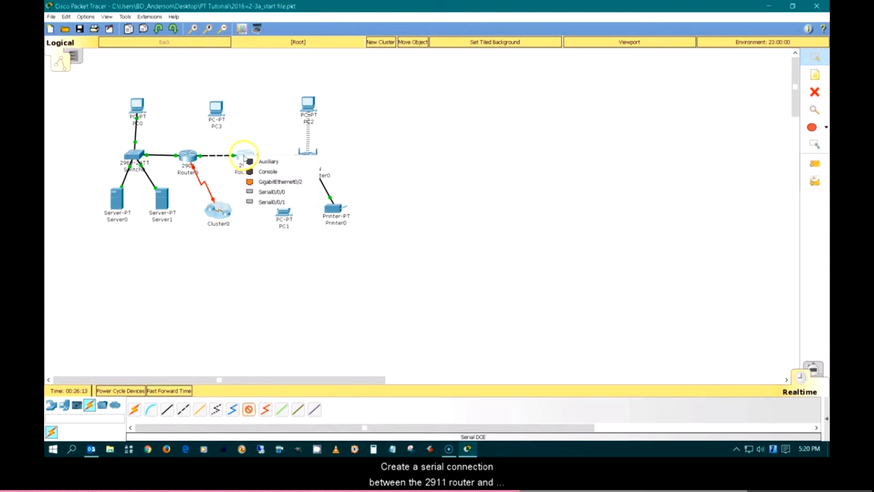
click(275, 191)
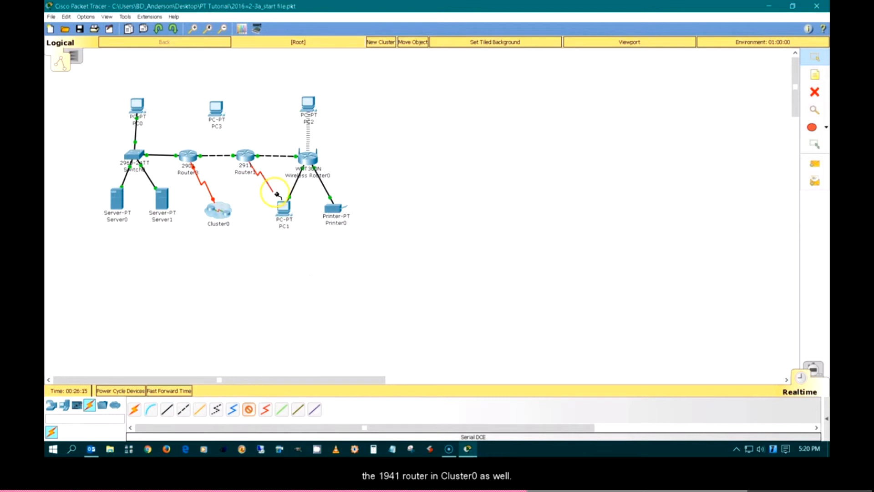
click(224, 217)
mouse_move(229, 214)
click(301, 246)
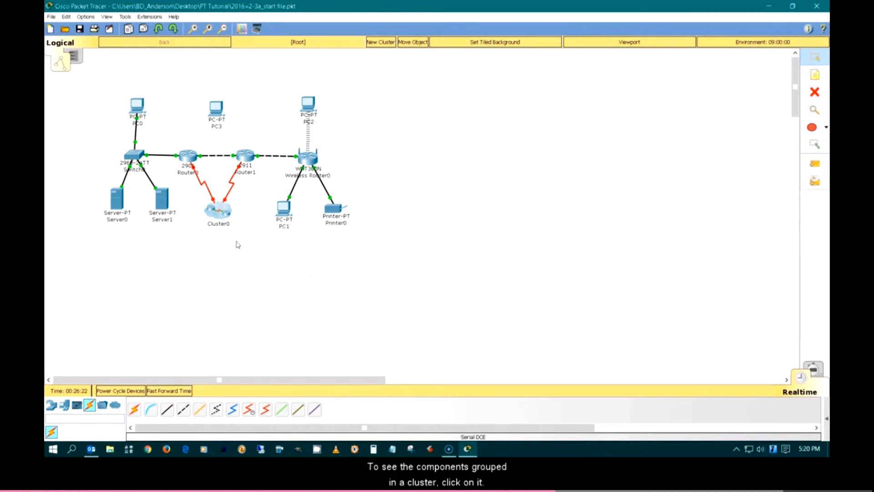
Step: Open Cluster0 to examine its grouped components and connections, and return to the root level
click(219, 214)
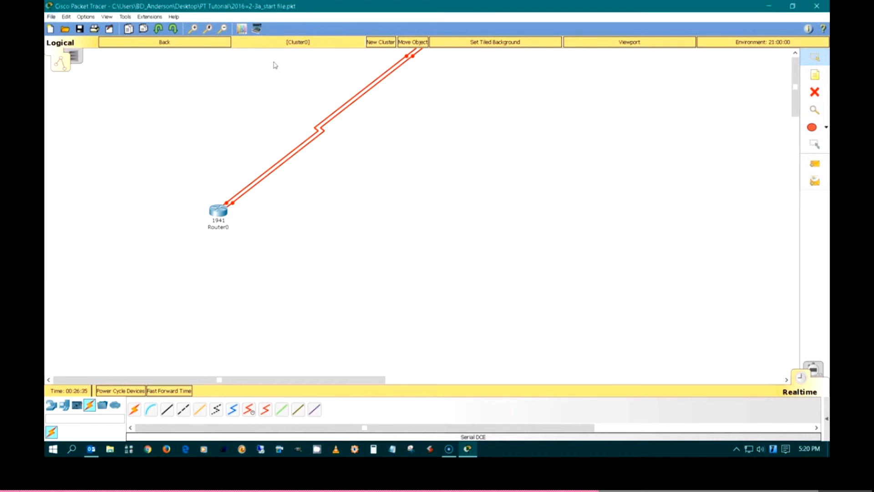
click(193, 46)
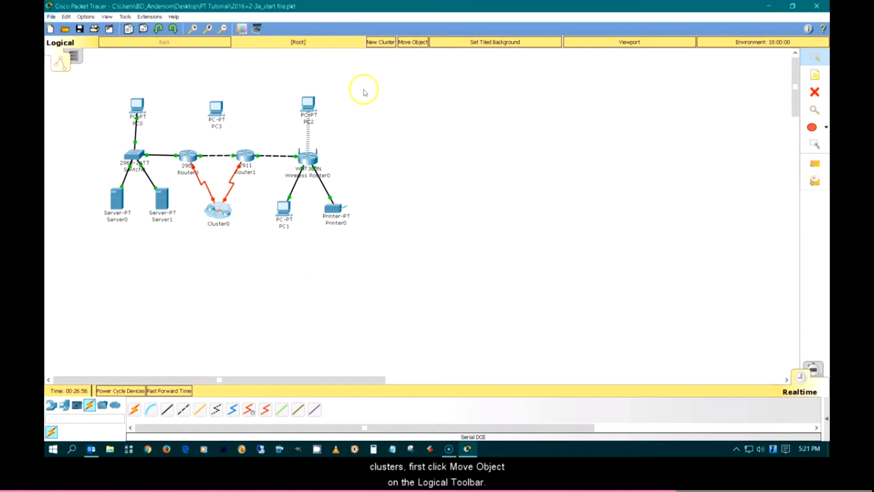
click(412, 42)
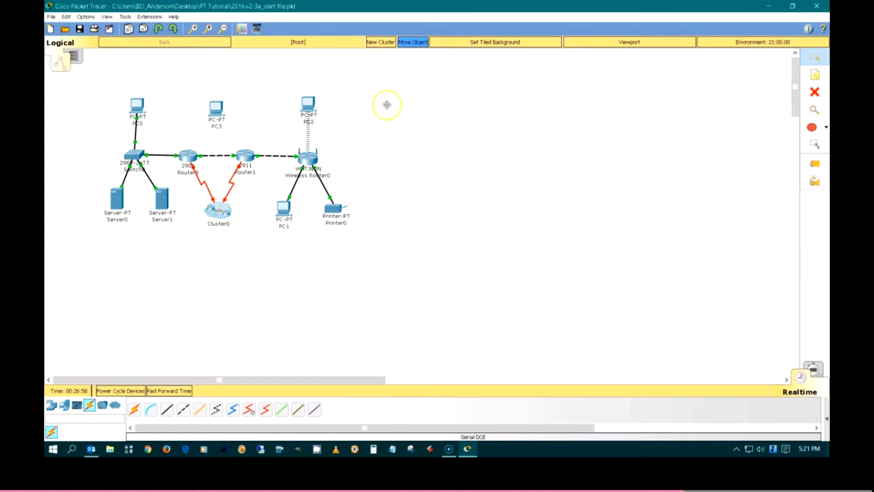
click(387, 104)
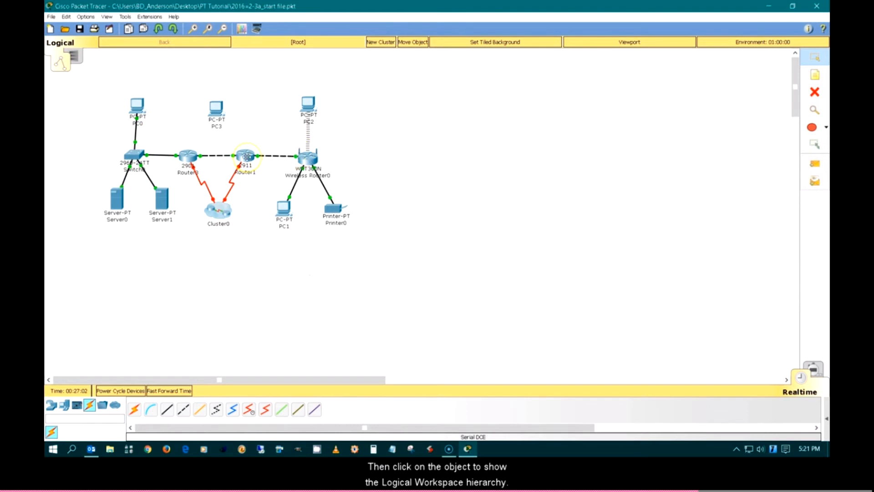
mouse_move(246, 157)
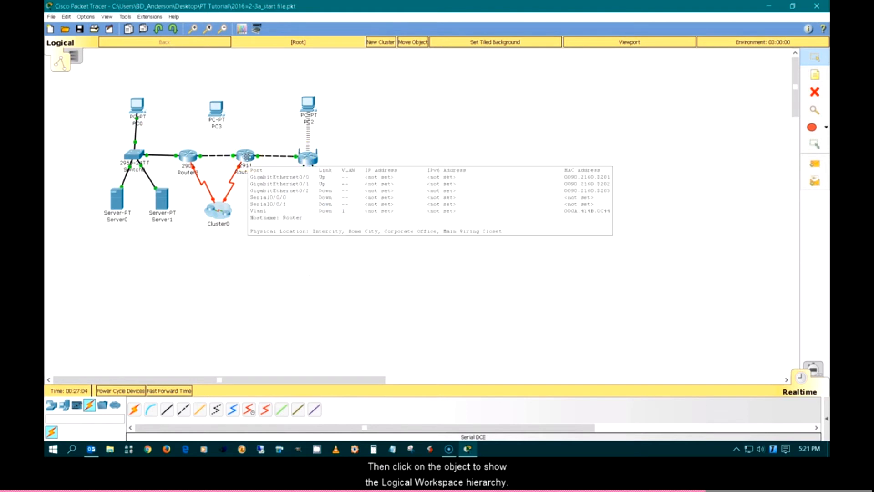
right_click(246, 157)
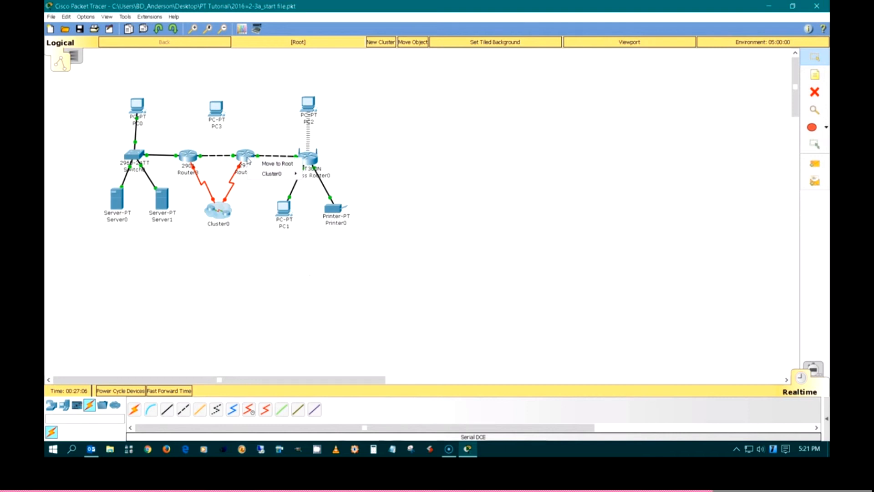
click(246, 157)
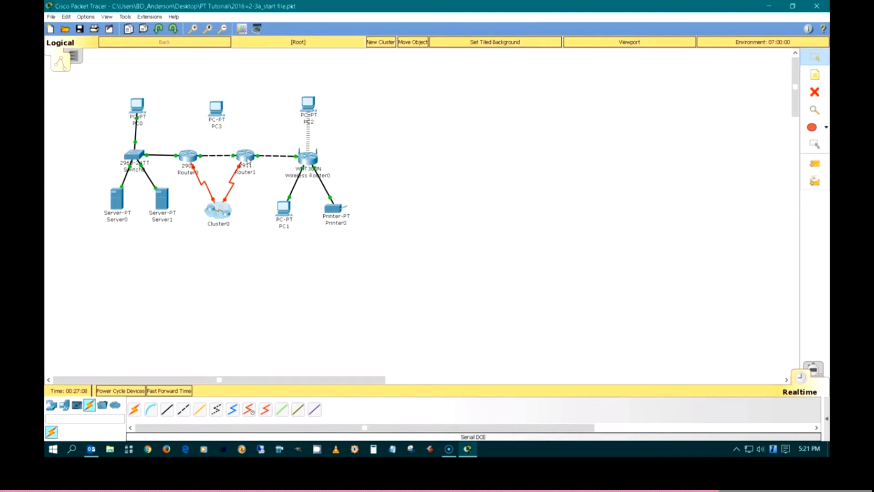
Step: Move the 2911 router (Router1) from the root level into Cluster0
click(426, 45)
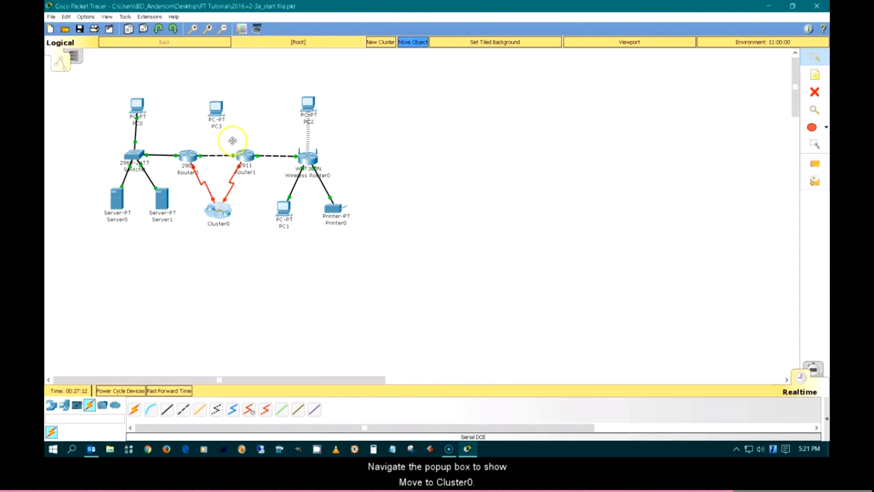
click(250, 157)
mouse_move(280, 175)
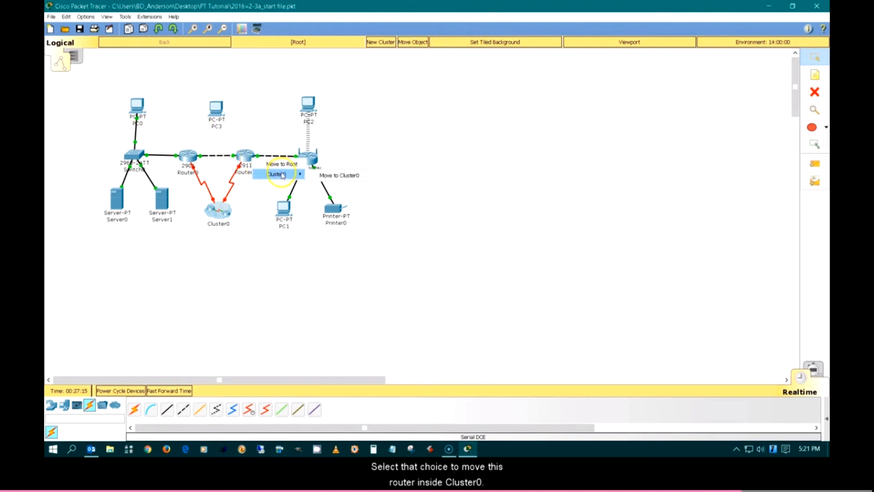
click(343, 179)
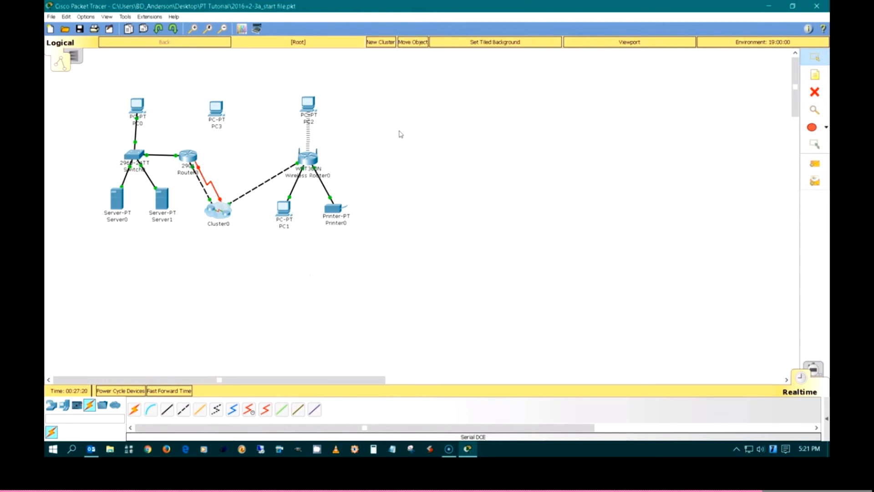
Step: Open Cluster0 to check its contents, reposition the 2911 router above the 1941 router, and return to the root level
click(220, 210)
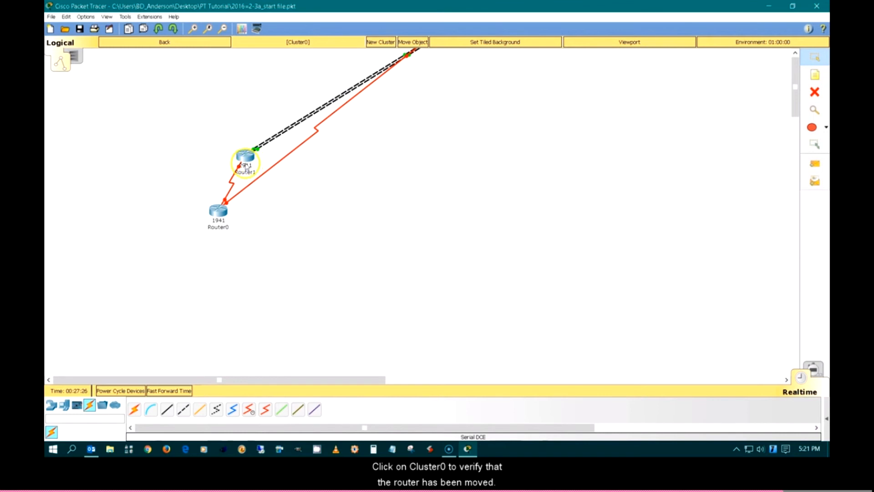
drag(246, 157, 208, 143)
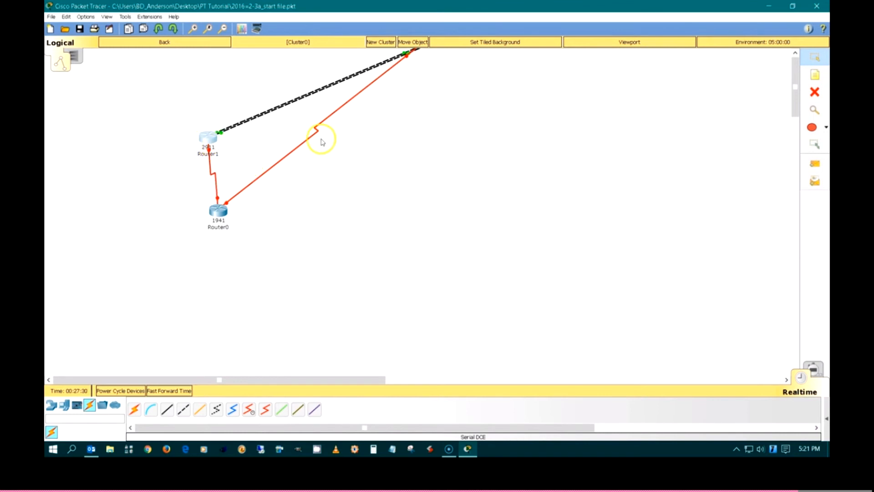
click(183, 44)
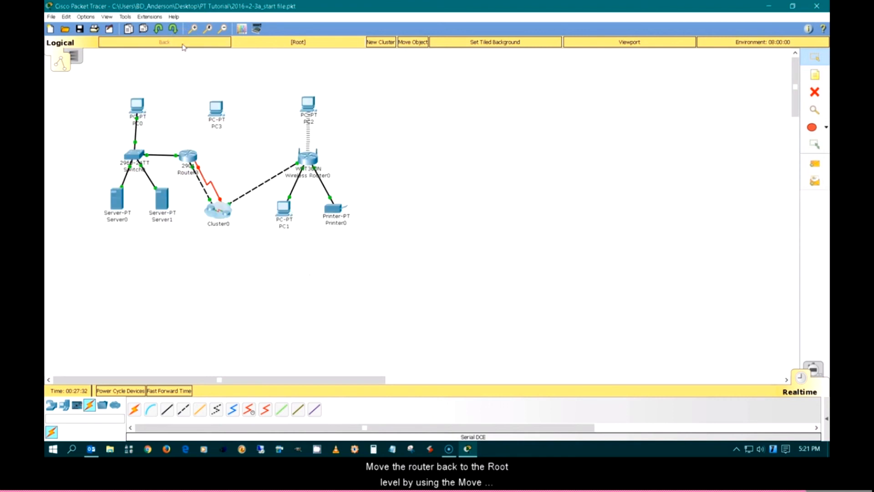
Step: Move the 2911 router out of Cluster0 to Root and place it between the 2901 router and Wireless Router0 at root level
double_click(218, 209)
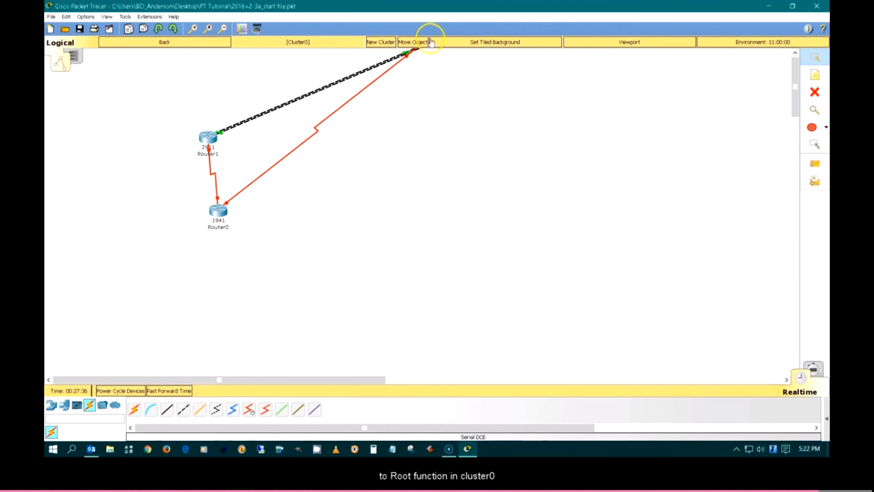
click(409, 44)
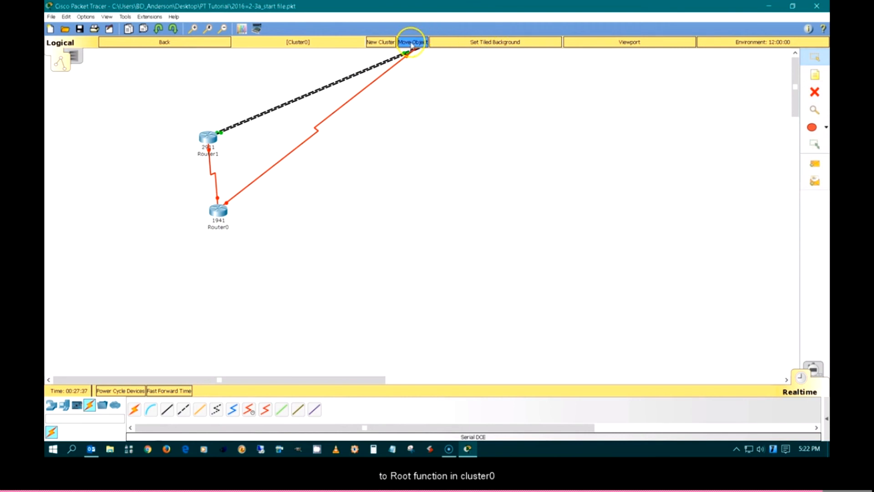
click(209, 137)
click(208, 138)
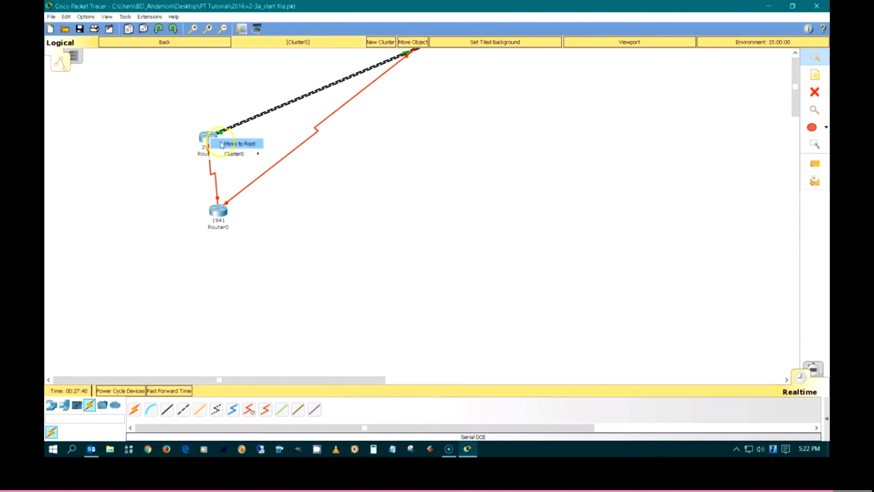
click(243, 144)
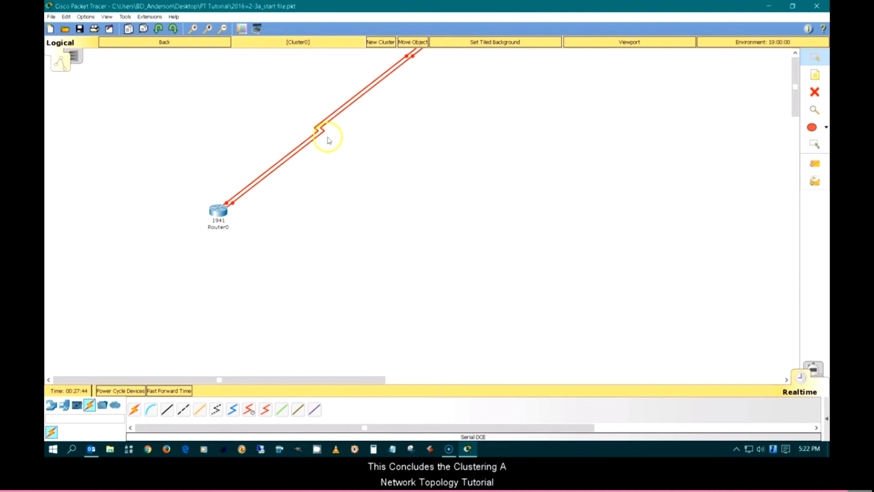
click(200, 41)
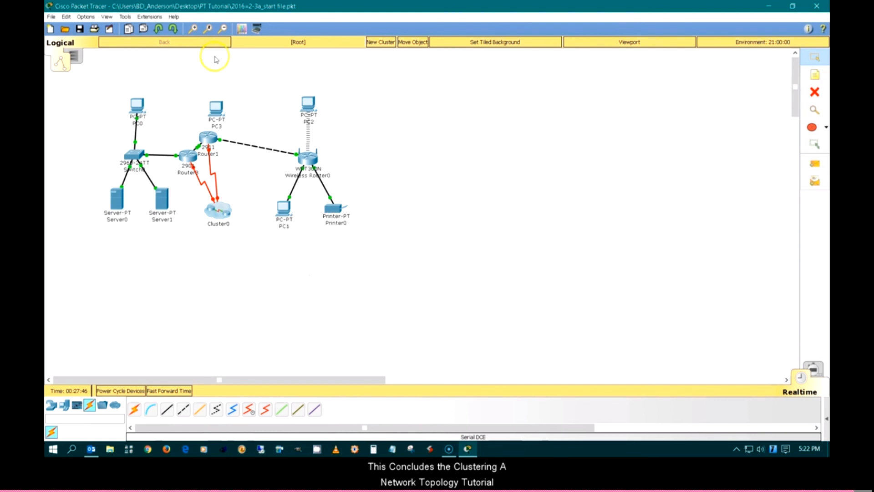
drag(210, 140, 236, 157)
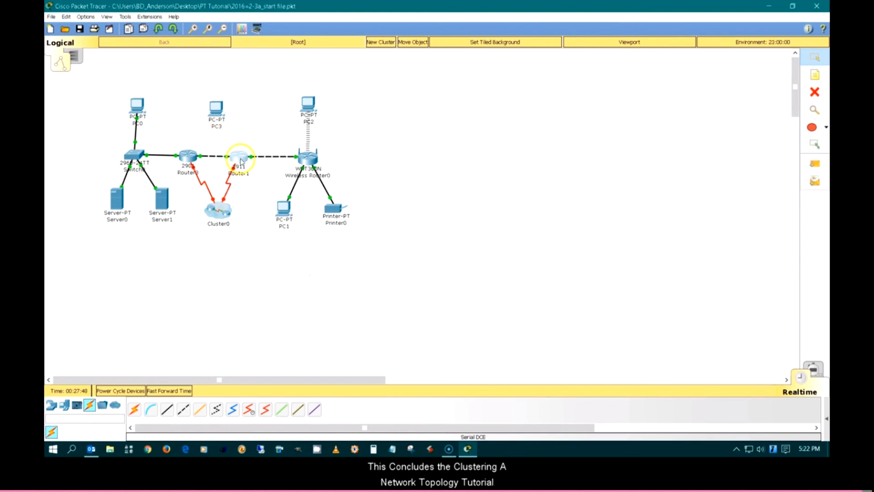